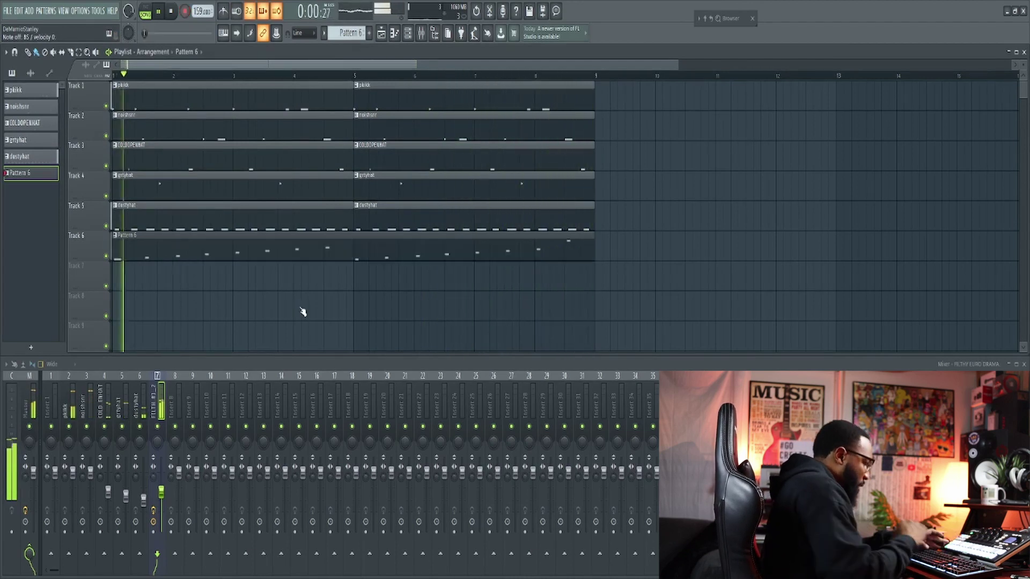
Step: Open Pattern 6 in the piano roll and shift all of its slice notes slightly earlier in time
double_click(256, 256)
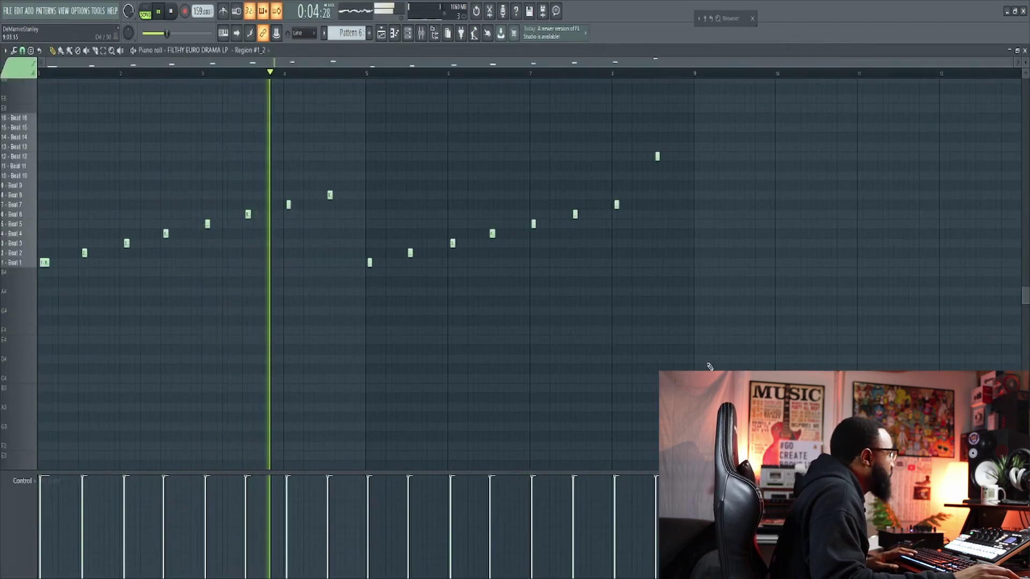
drag(786, 361, 1, 140)
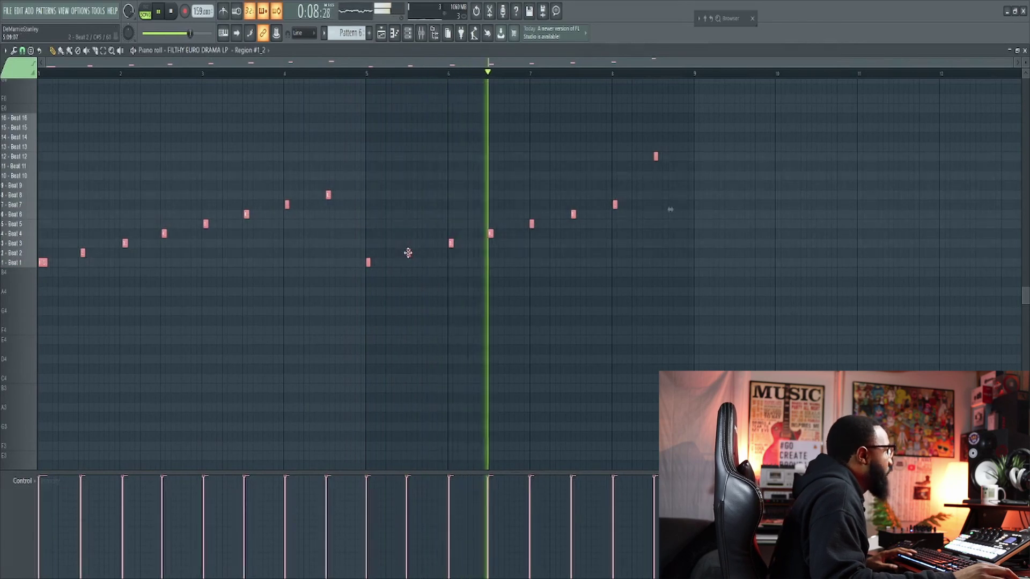
key(alt+q)
key(Return)
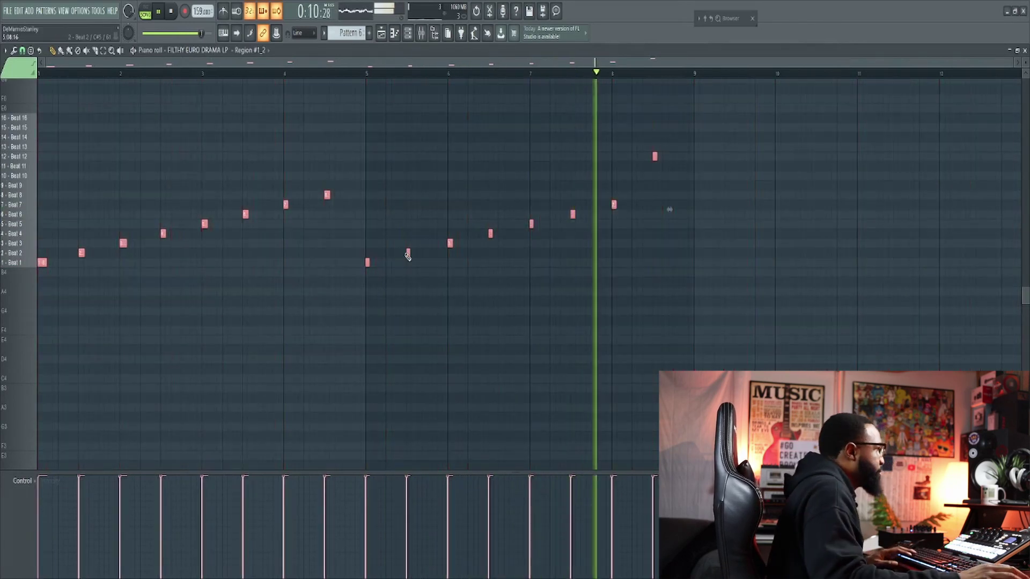
ctrl+click(752, 362)
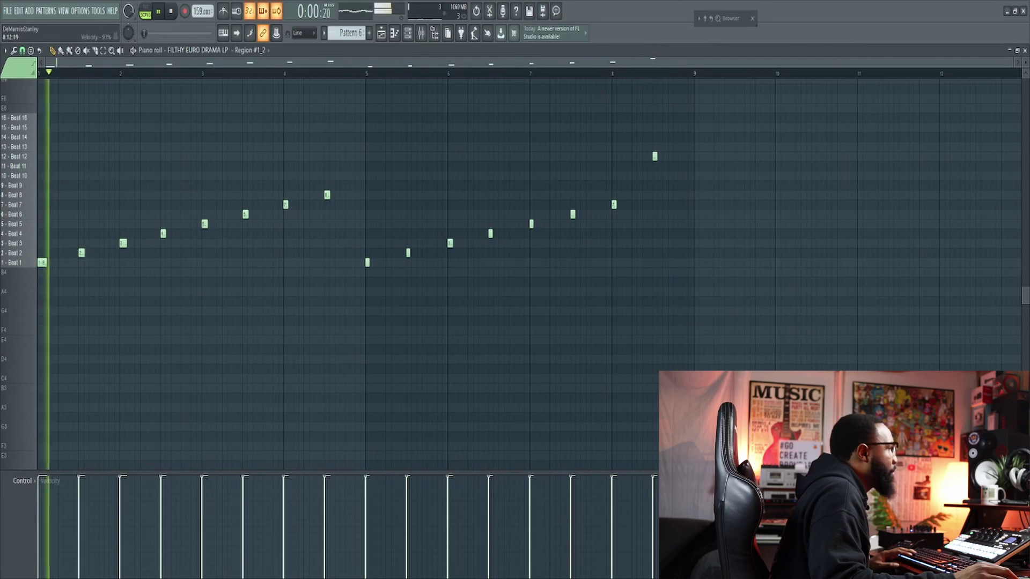
drag(757, 285, 35, 93)
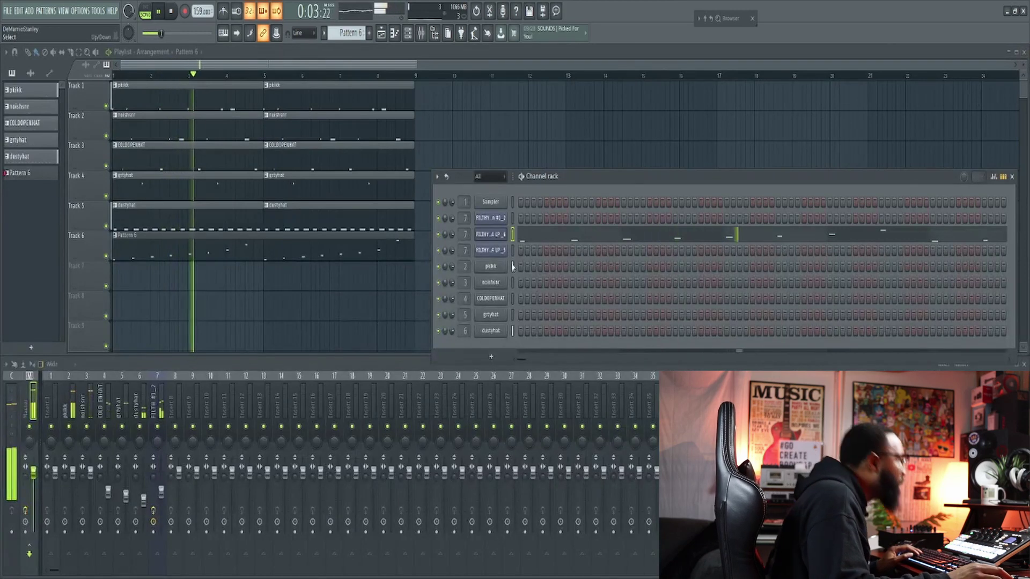
Step: Open the FILTHY EURO DRAMA LP_6 channel's notes in the piano roll and undo the recent note shifts
drag(644, 171, 631, 120)
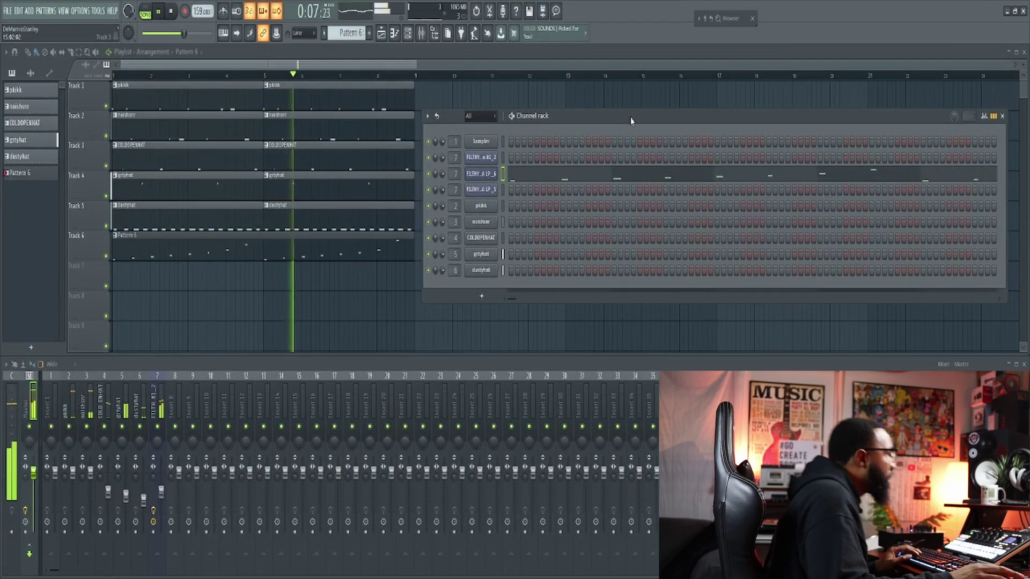
click(657, 178)
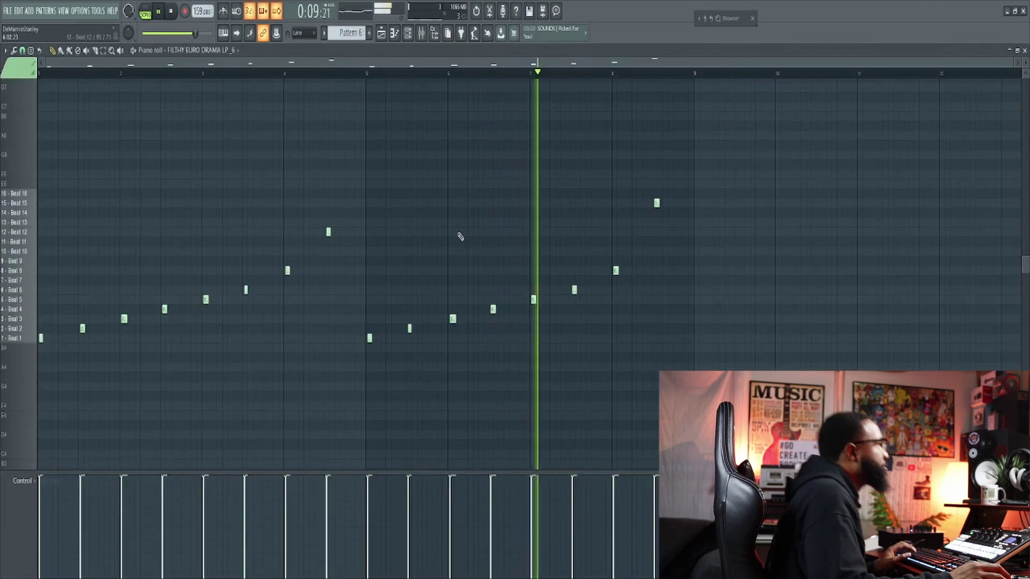
click(19, 11)
click(23, 28)
click(18, 11)
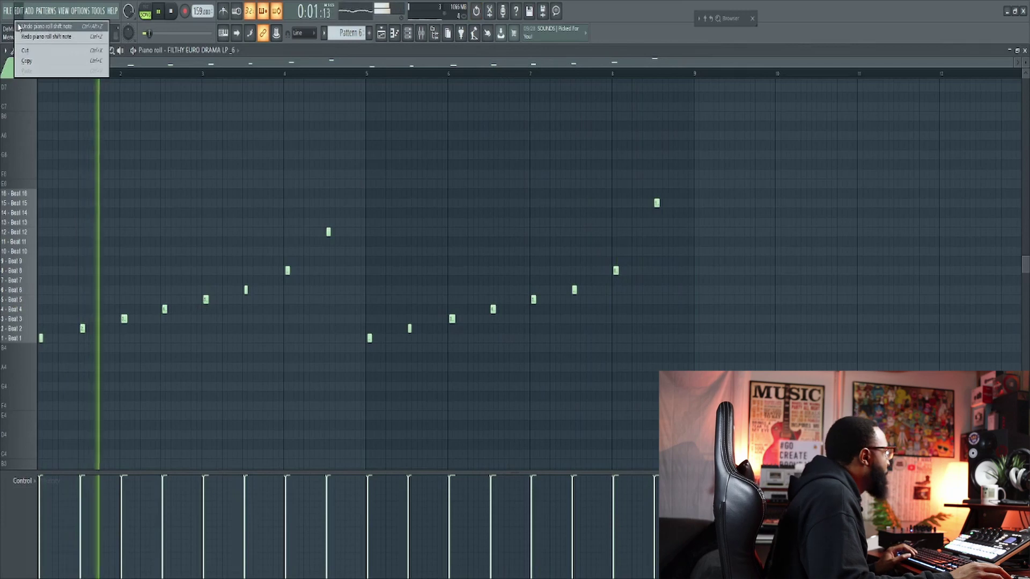
click(23, 27)
click(19, 12)
click(23, 26)
scroll(364, 179, up, 3)
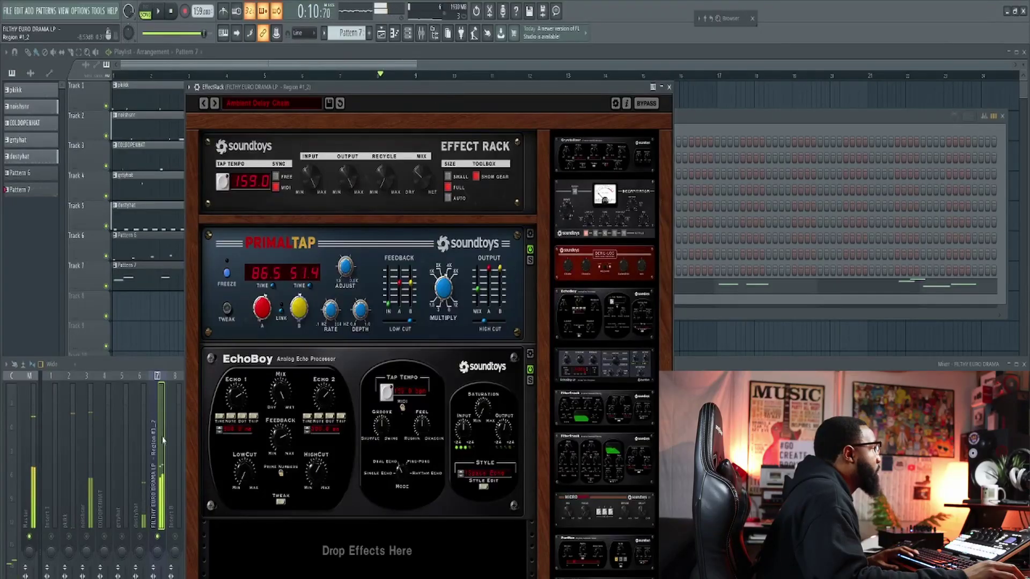
Step: Audition Effect Rack presets on the sample's mixer track from Analog Chorus Doubler to CE-1 Chorus, and close the plugin
click(156, 530)
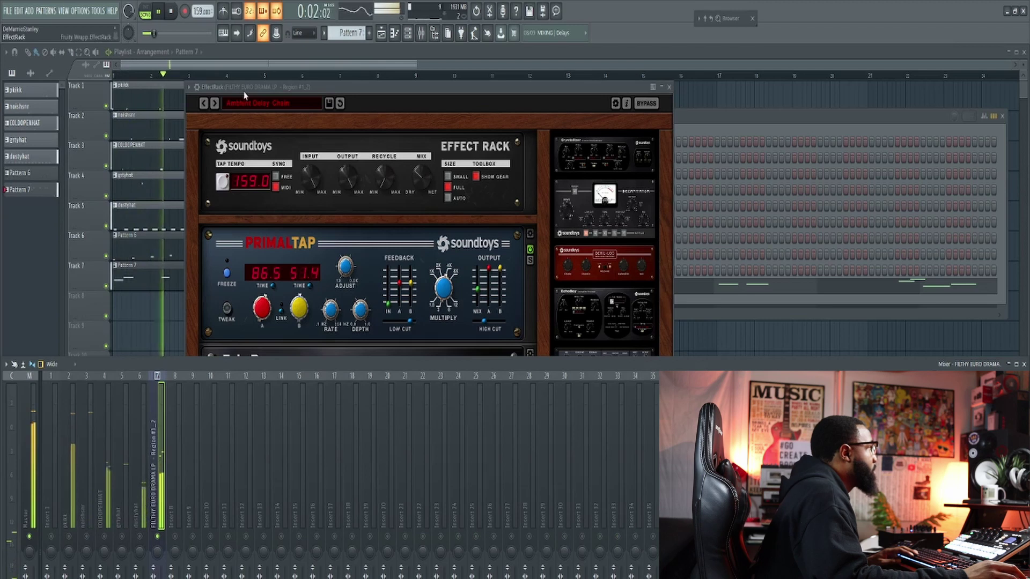
click(214, 105)
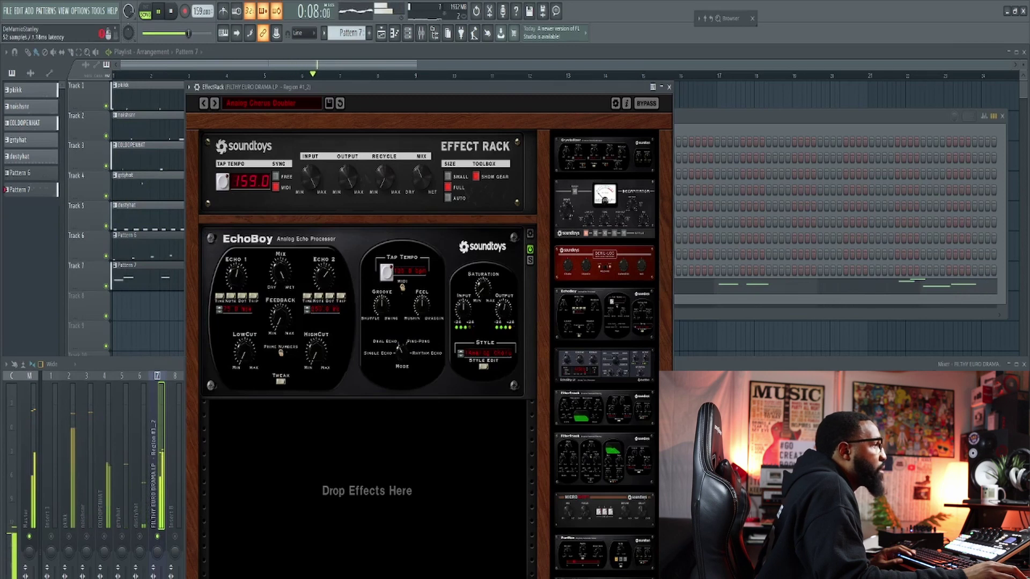
drag(452, 94, 495, 69)
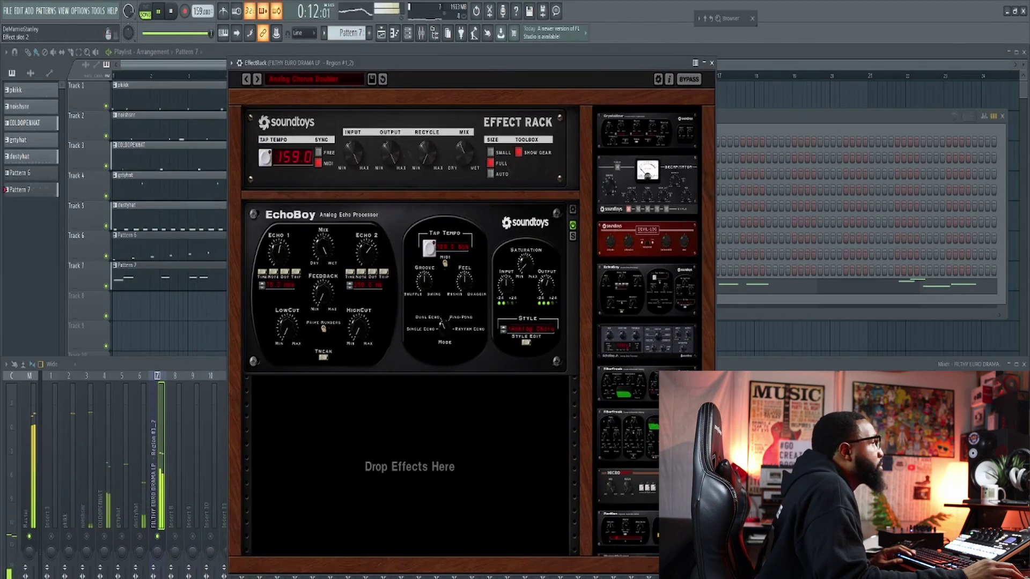
click(256, 80)
key(space)
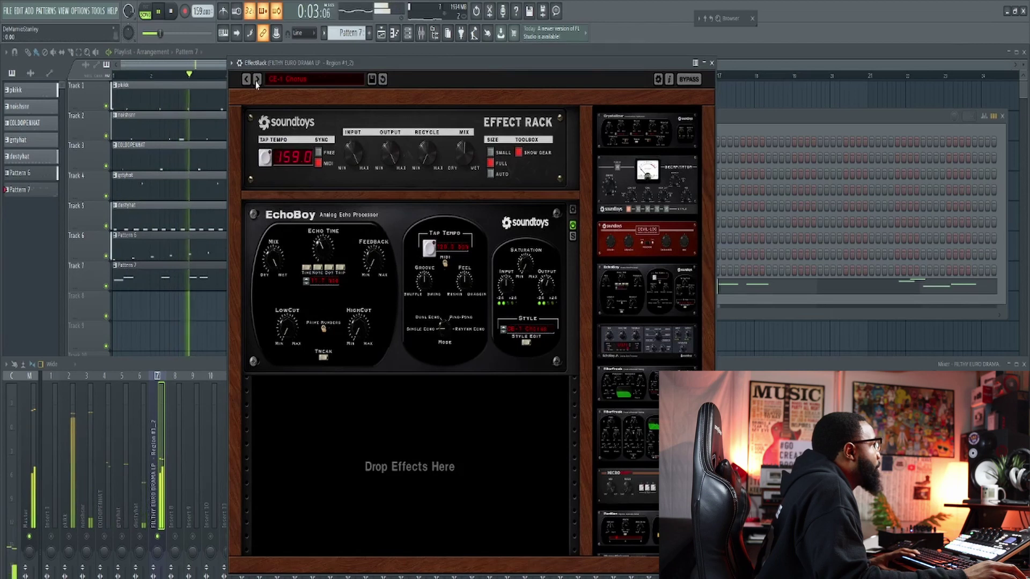
click(712, 63)
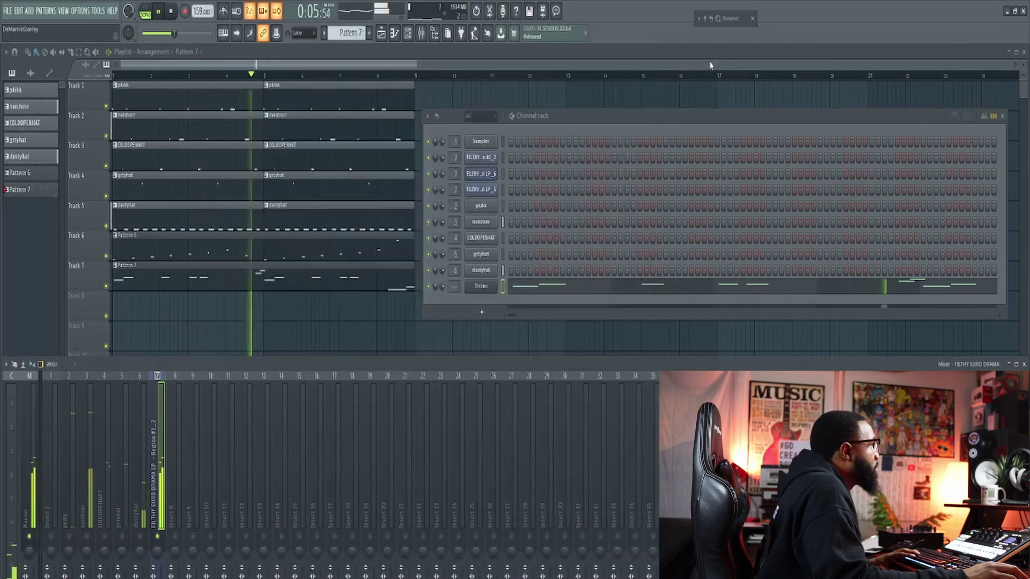
Step: Open the LP_6 channel's Fruity Slicer and check the Trilian bass notes in the piano roll against playback
click(482, 173)
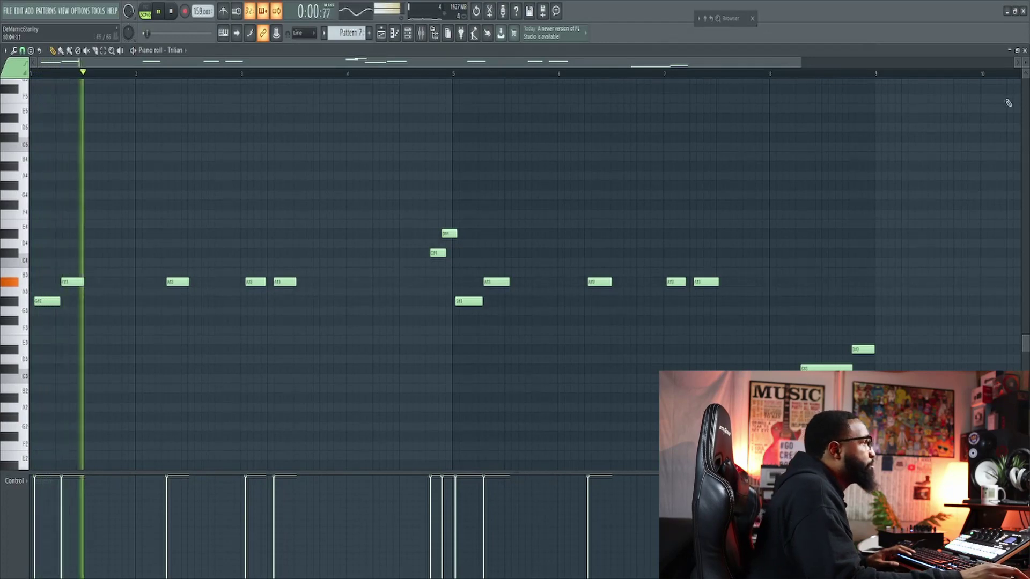
click(1024, 50)
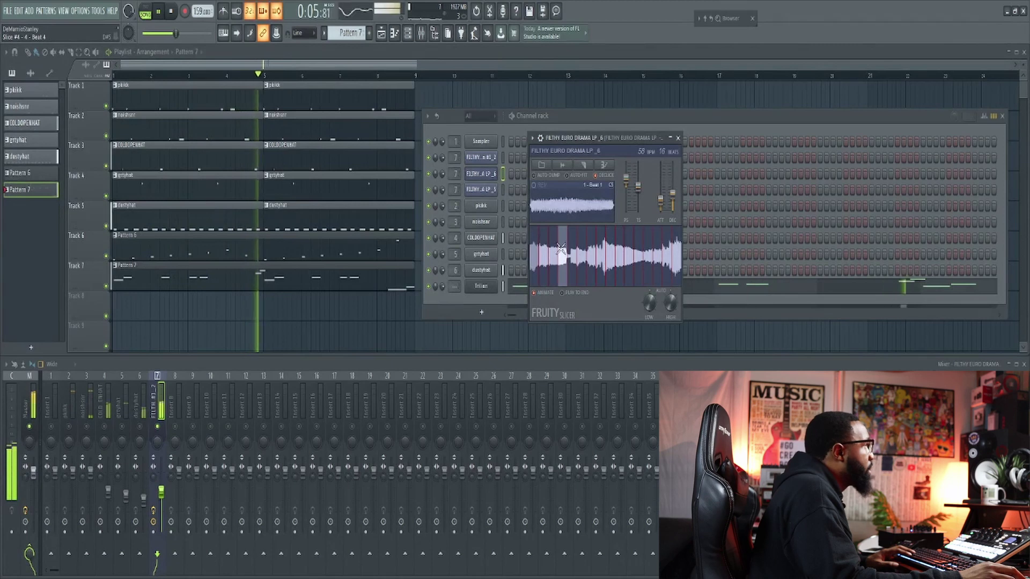
click(698, 290)
key(space)
key(space)
key(space)
click(1025, 51)
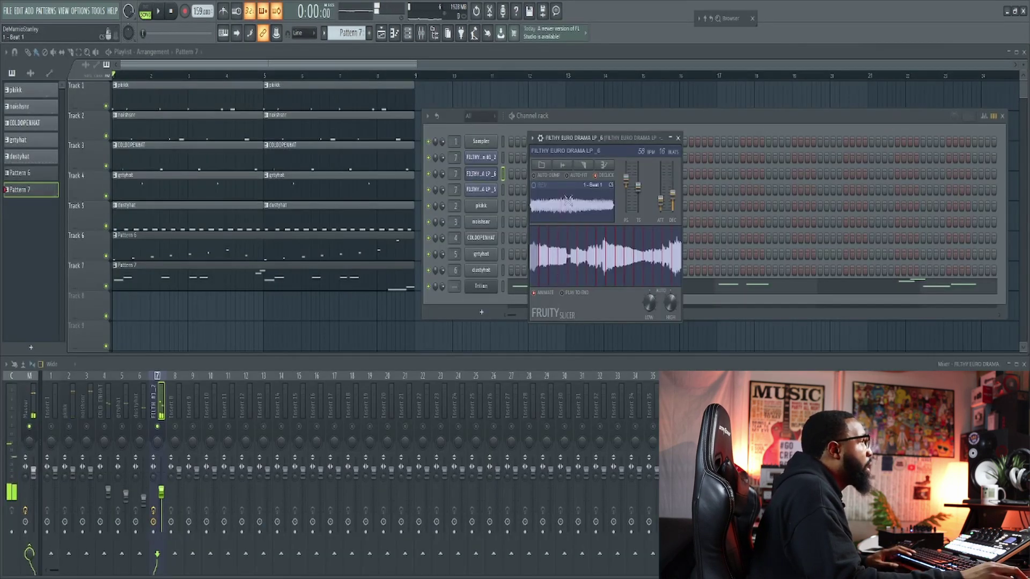
Step: Raise the LP_6 sample's pitch shift slightly in Fruity Slicer during playback, and close the slicer and channel rack
key(space)
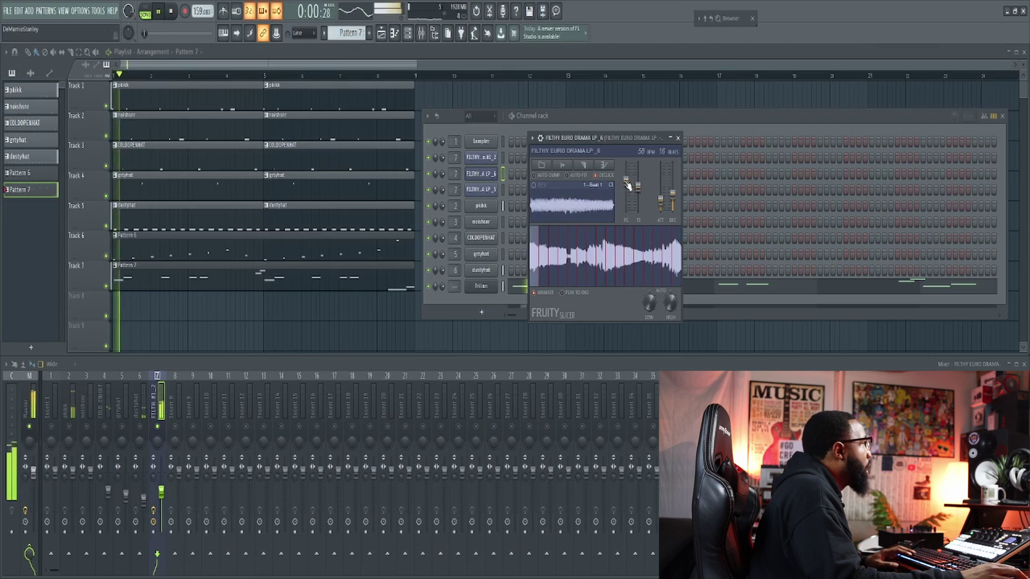
drag(626, 181, 627, 177)
click(743, 285)
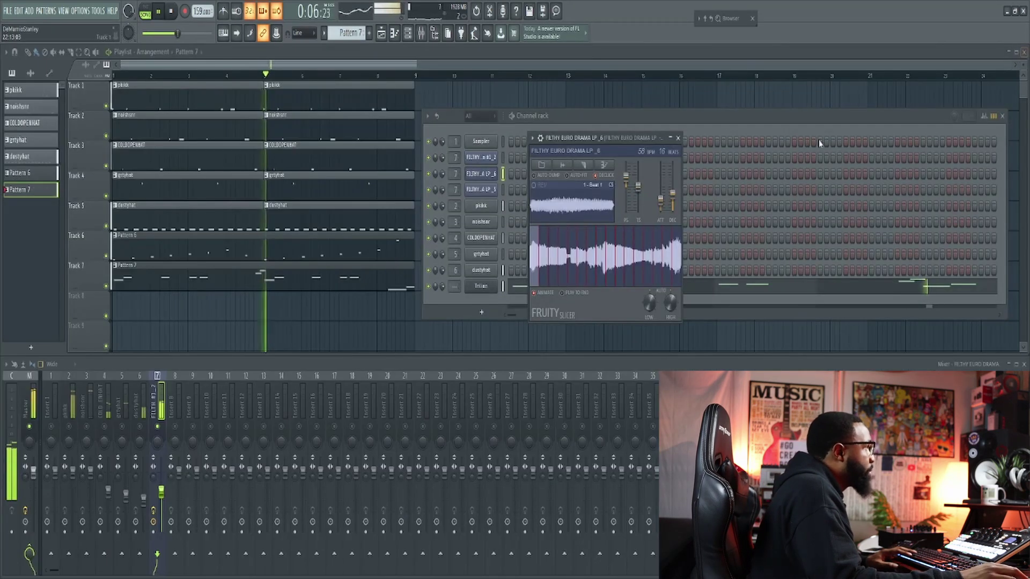
key(F7)
click(677, 138)
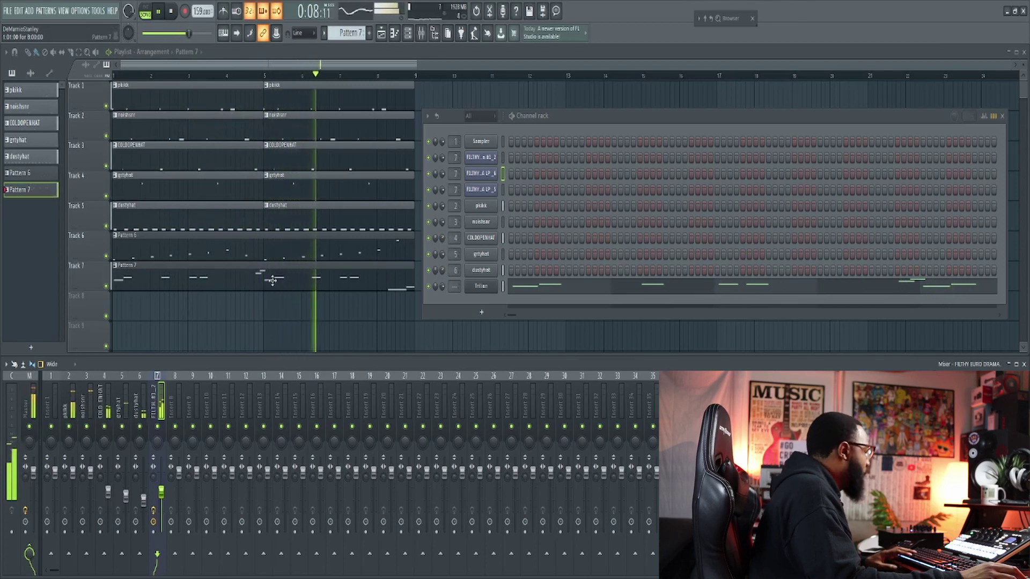
key(F6)
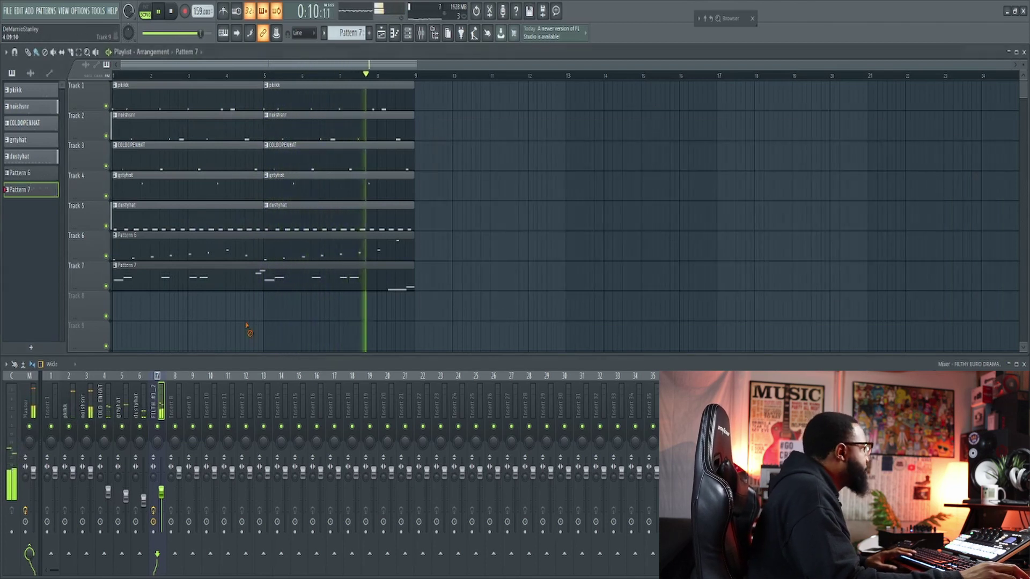